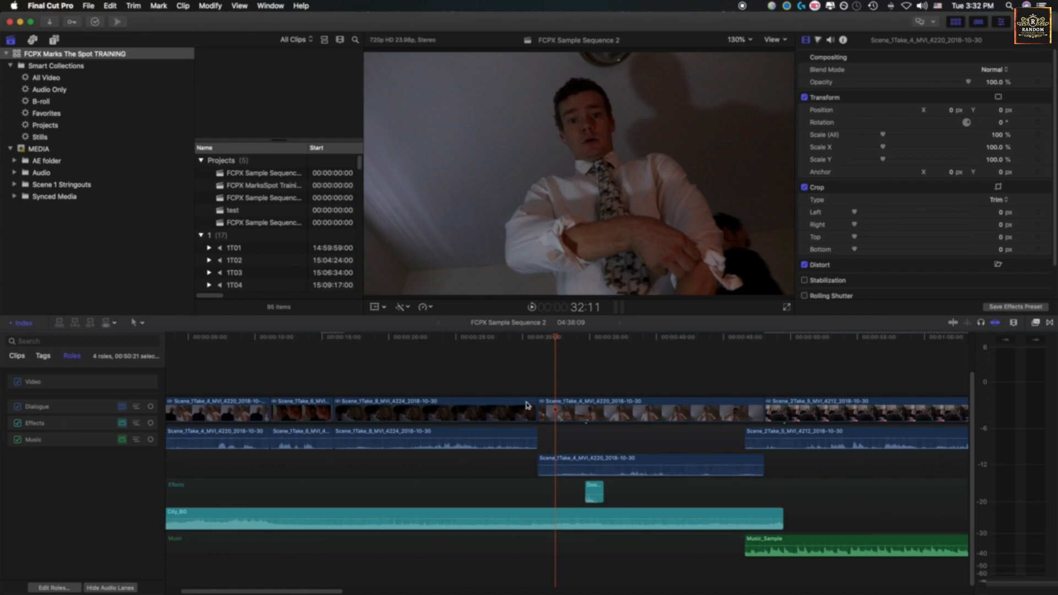
Expand the audio components of the Scene_1Take_8_MVI_4224 clip in the timeline
{"action": "left_click", "coordinate": [481, 411]}
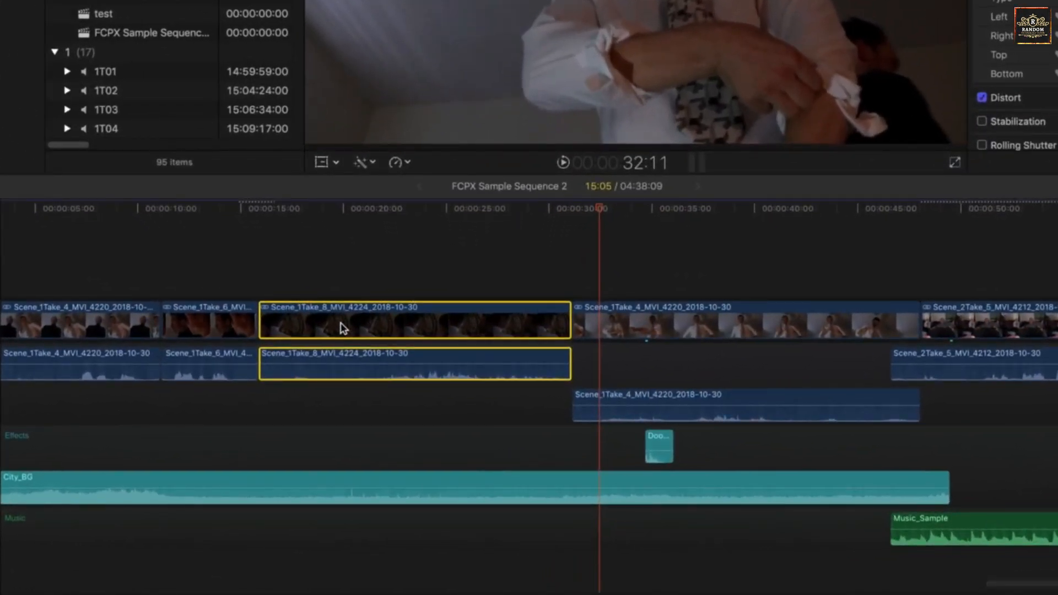
{"action": "right_click", "coordinate": [419, 365]}
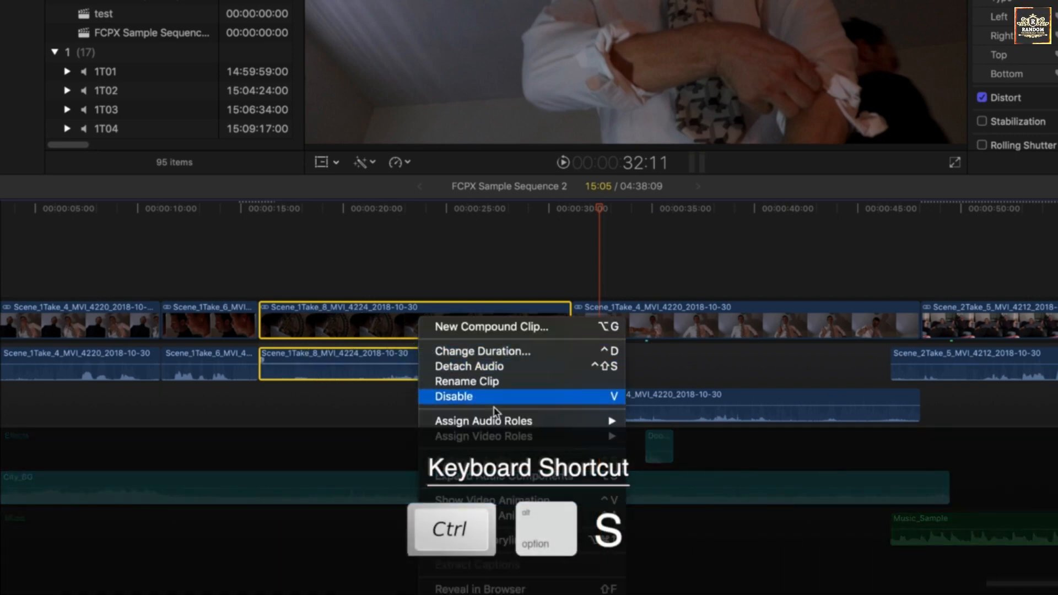
{"action": "left_click", "coordinate": [533, 477]}
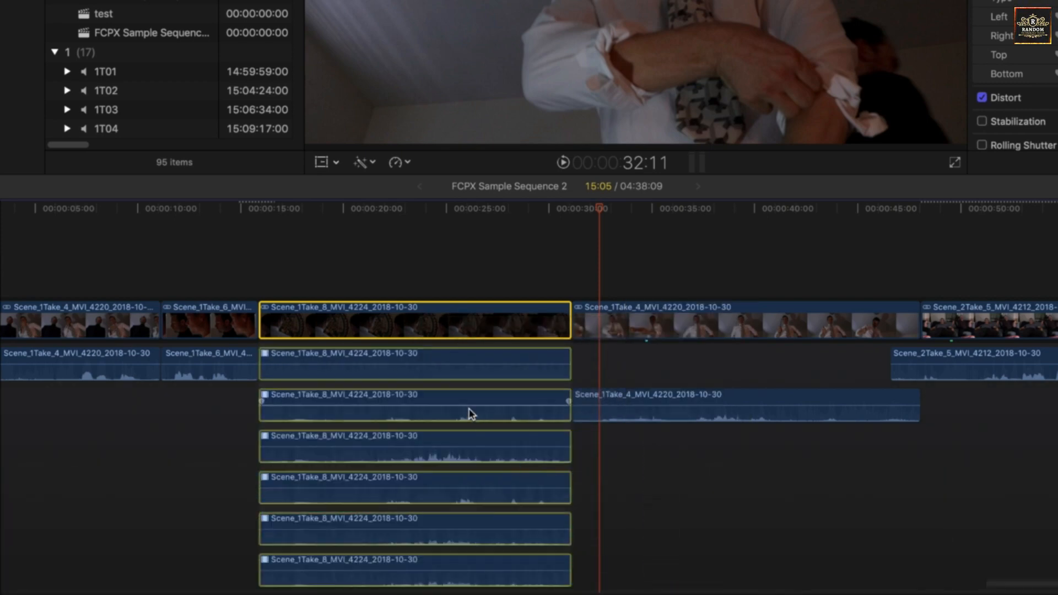
{"action": "scroll", "coordinate": [468, 413], "scroll_direction": "down", "scroll_amount": 3}
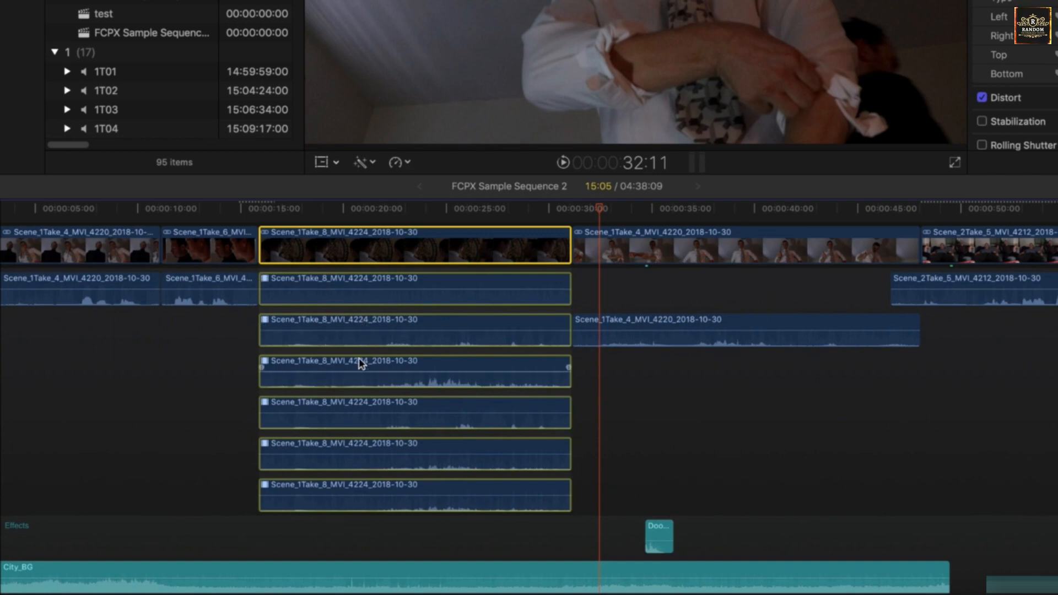
Show the Dialogue role's subroles as separate audio lanes
{"action": "key", "text": "super+shift+2"}
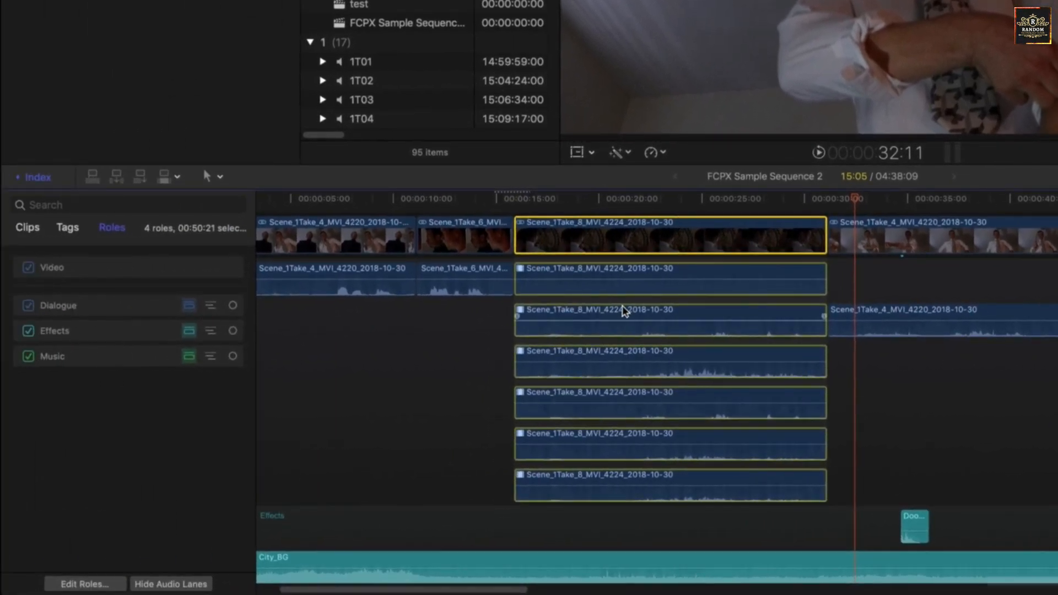
{"action": "left_click", "coordinate": [205, 311]}
{"action": "left_click", "coordinate": [210, 306]}
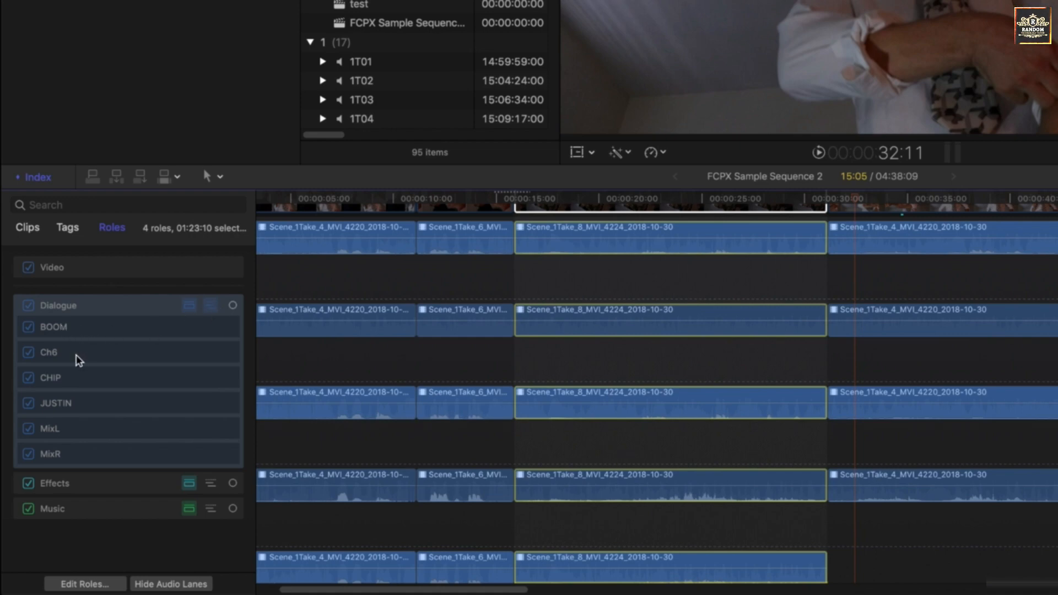
Turn off the Ch6 subrole of the Dialogue role
{"action": "left_click", "coordinate": [26, 352]}
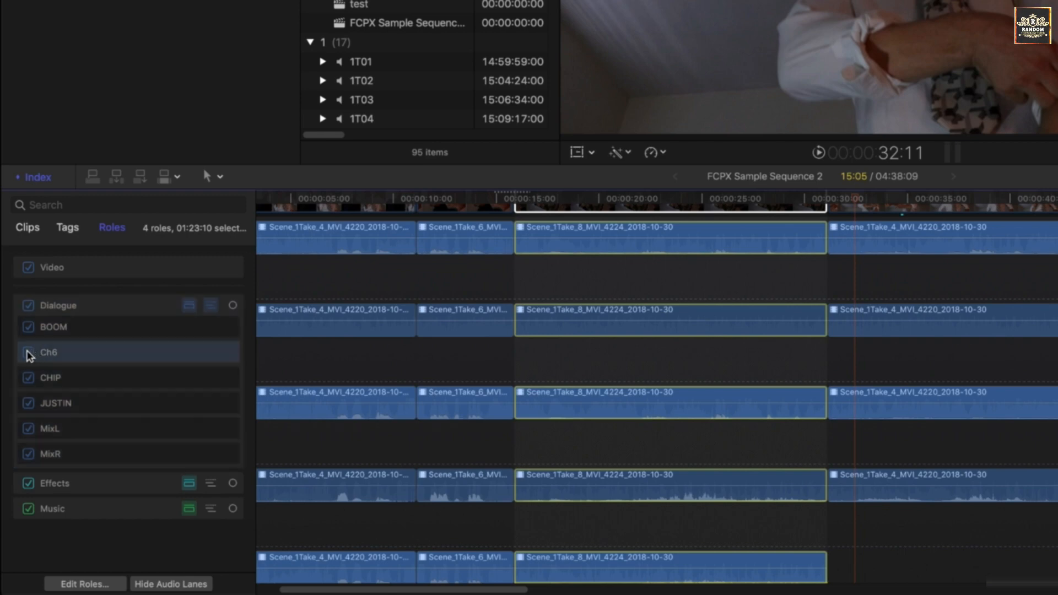
{"action": "left_click", "coordinate": [27, 354]}
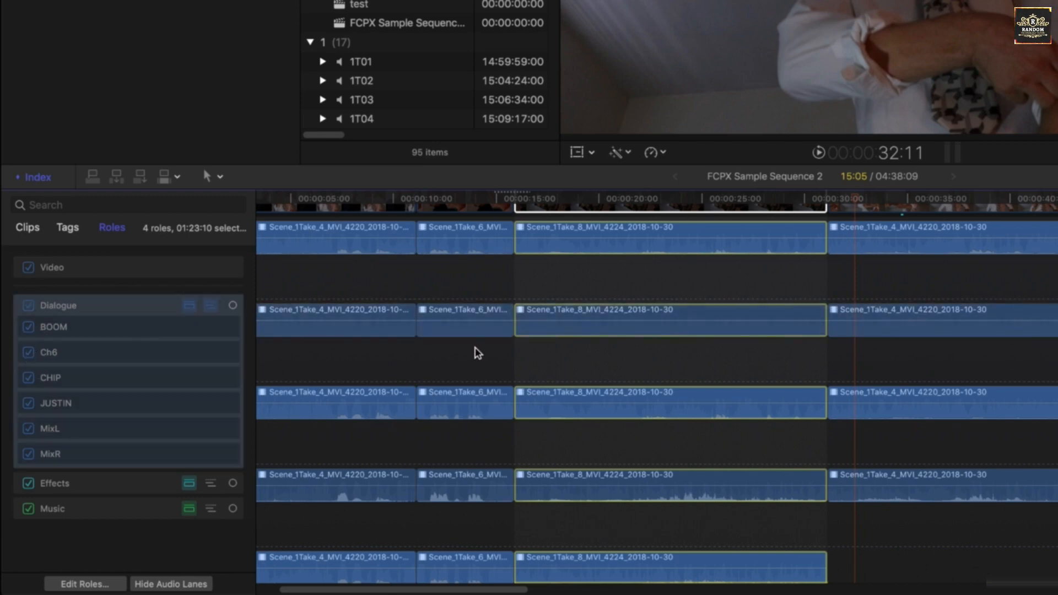
{"action": "left_click", "coordinate": [29, 353]}
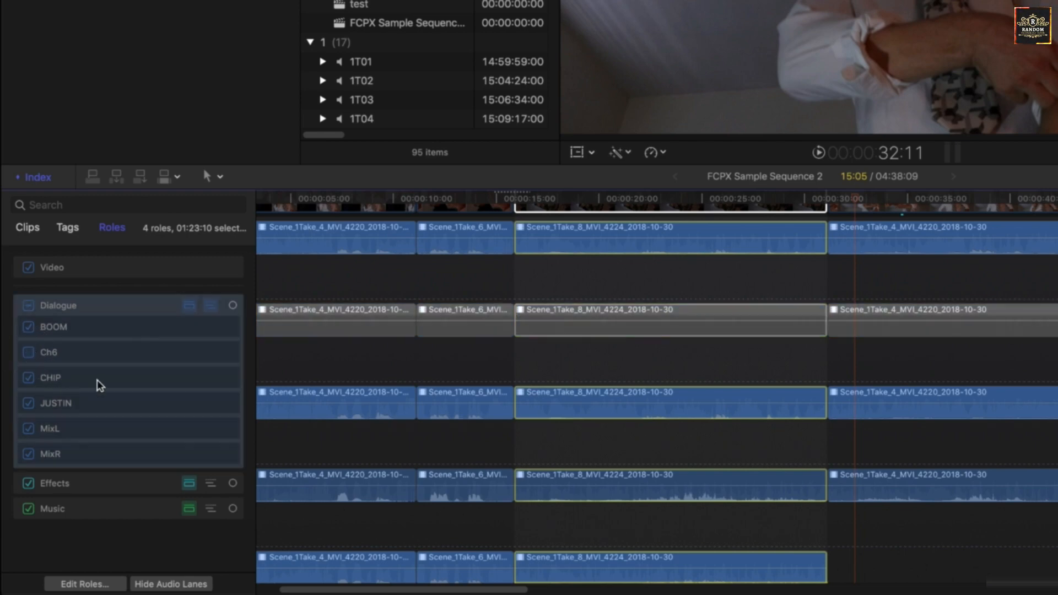
Highlight the two character-named Dialogue subroles between Ch6 and MixL in turn to view their audio lanes
{"action": "left_click", "coordinate": [28, 378]}
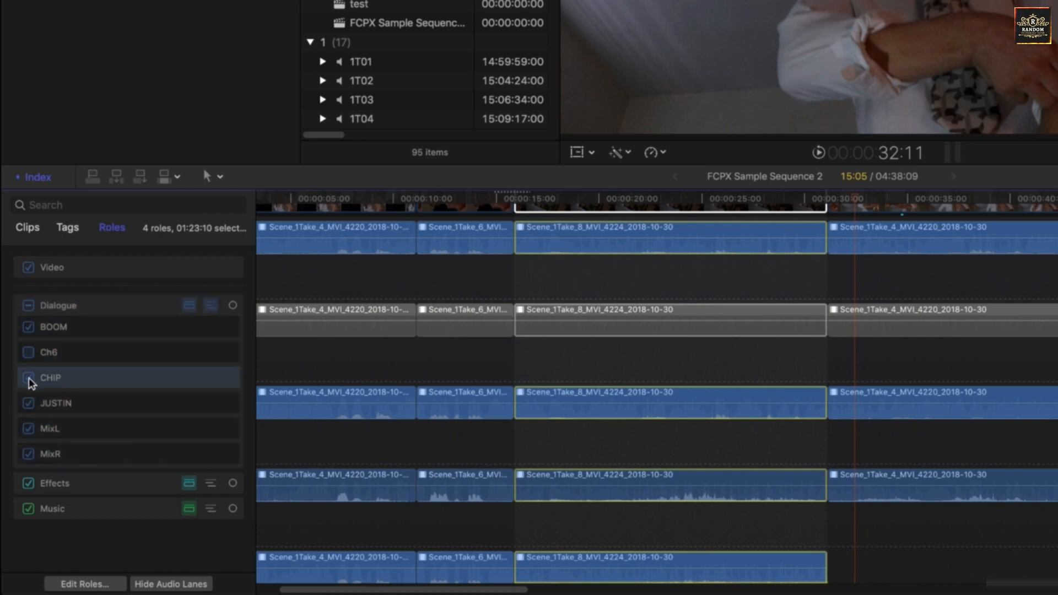
{"action": "left_click", "coordinate": [65, 400]}
{"action": "left_click", "coordinate": [63, 378]}
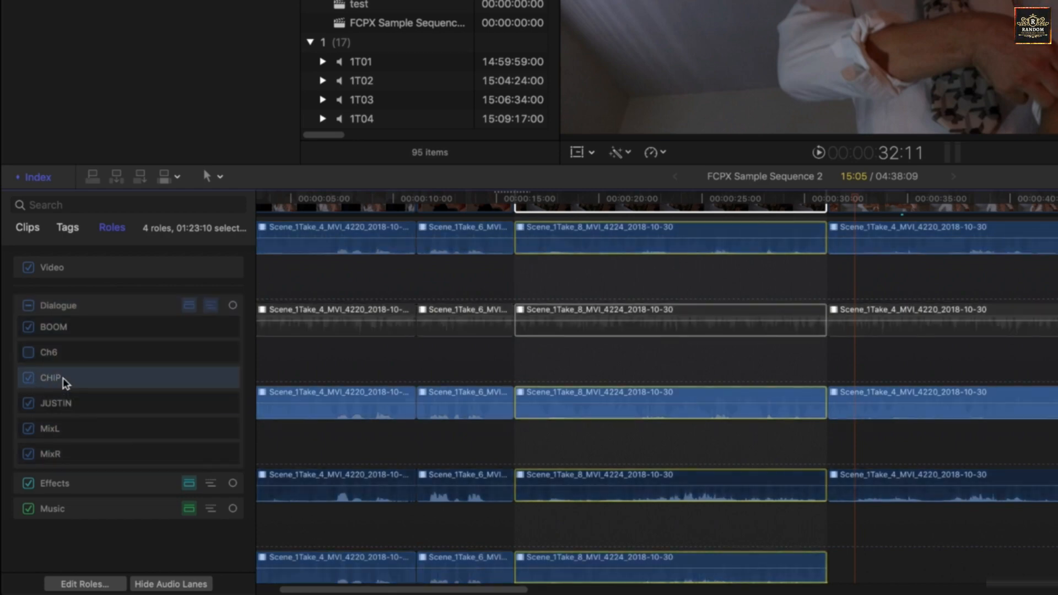
{"action": "left_click", "coordinate": [77, 408]}
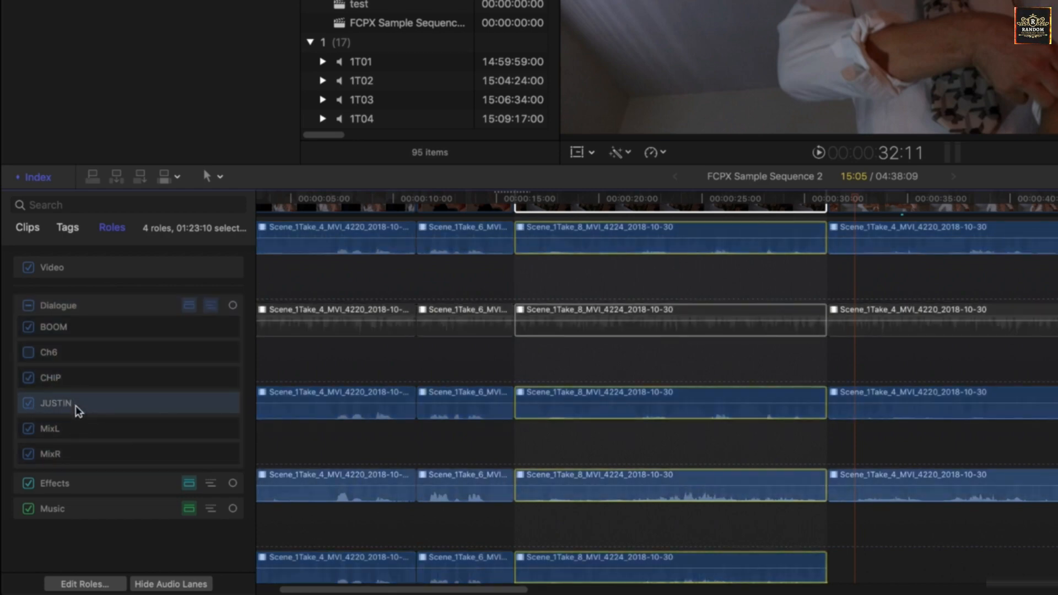
Turn off the MixL and MixR subroles of the Dialogue role
{"action": "left_click", "coordinate": [68, 433]}
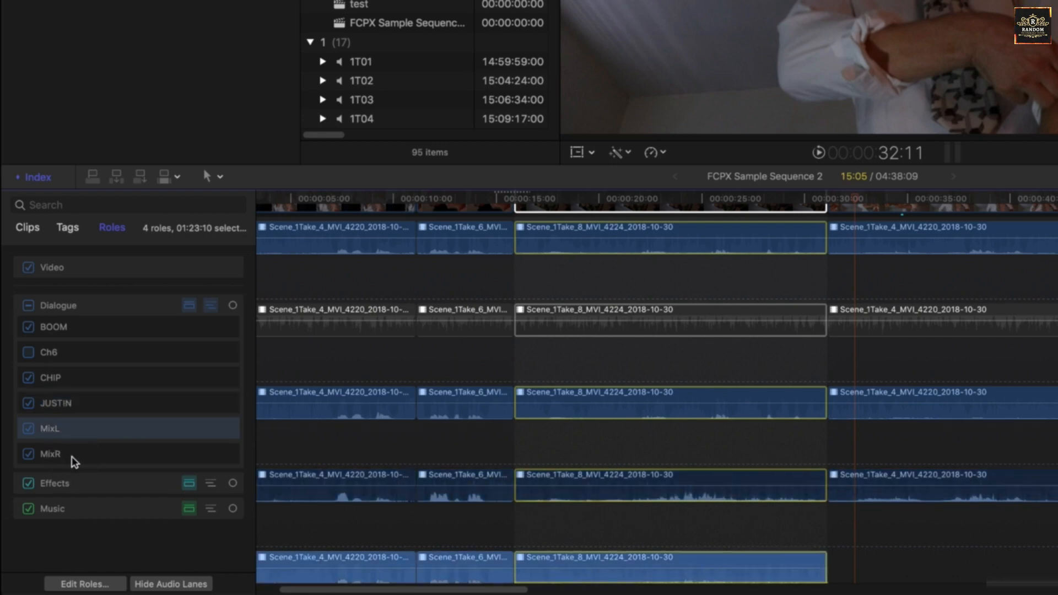
{"action": "left_click", "coordinate": [74, 461]}
{"action": "left_click", "coordinate": [71, 429]}
{"action": "left_click", "coordinate": [29, 455]}
{"action": "left_click", "coordinate": [31, 429]}
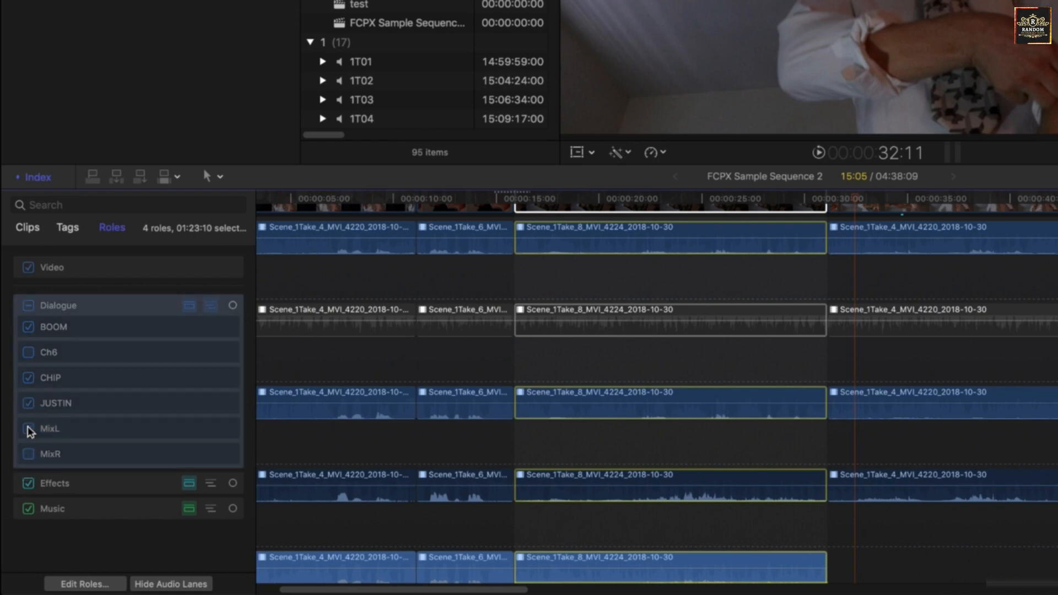
Highlight the two character-named subroles and the BOOM subrole in turn to compare their audio lanes
{"action": "left_click", "coordinate": [76, 406]}
{"action": "left_click", "coordinate": [74, 385]}
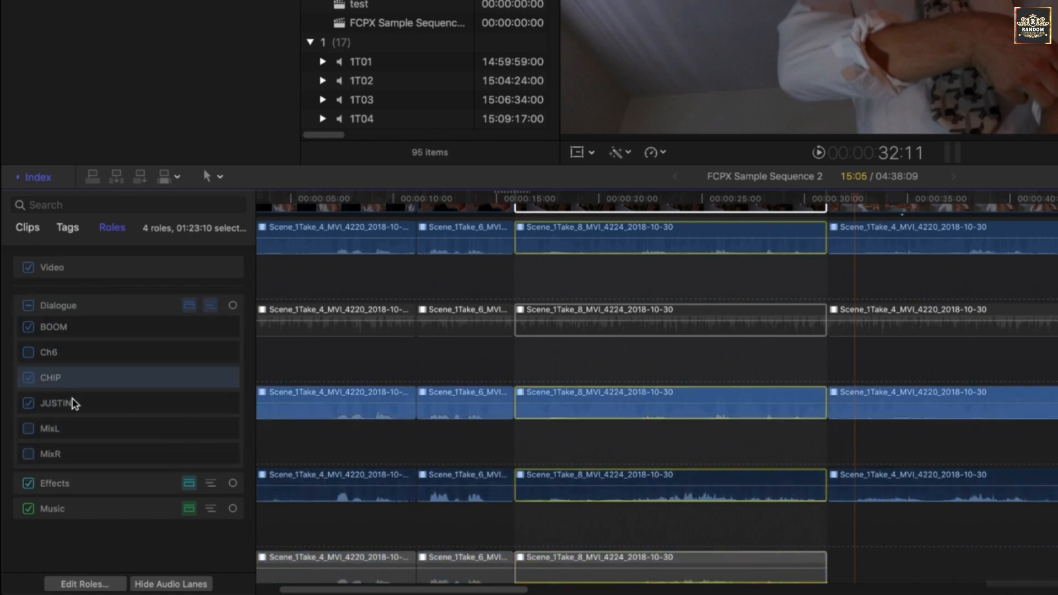
{"action": "left_click", "coordinate": [74, 401]}
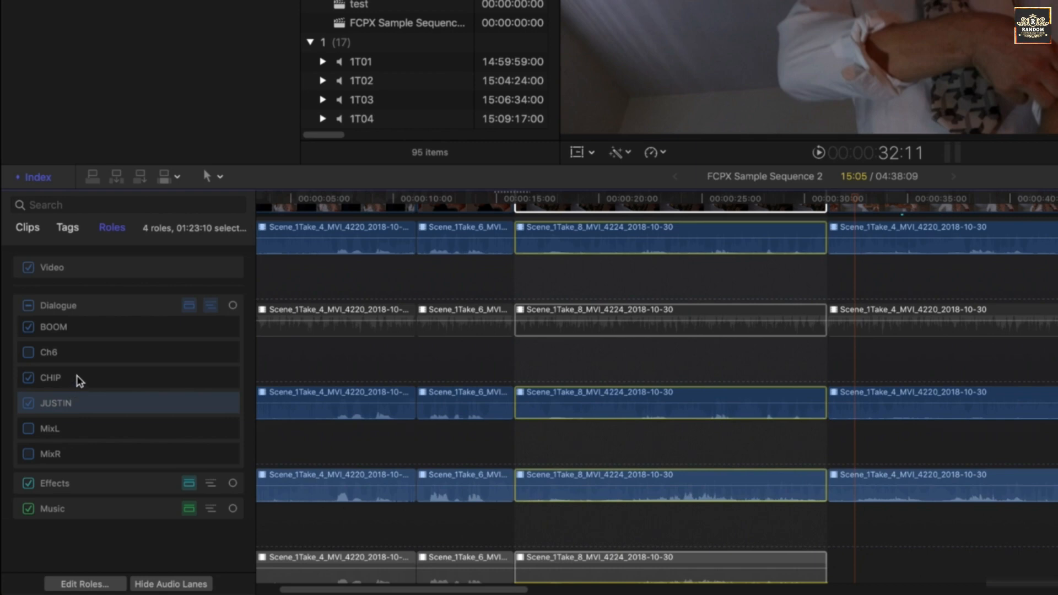
{"action": "left_click", "coordinate": [73, 375]}
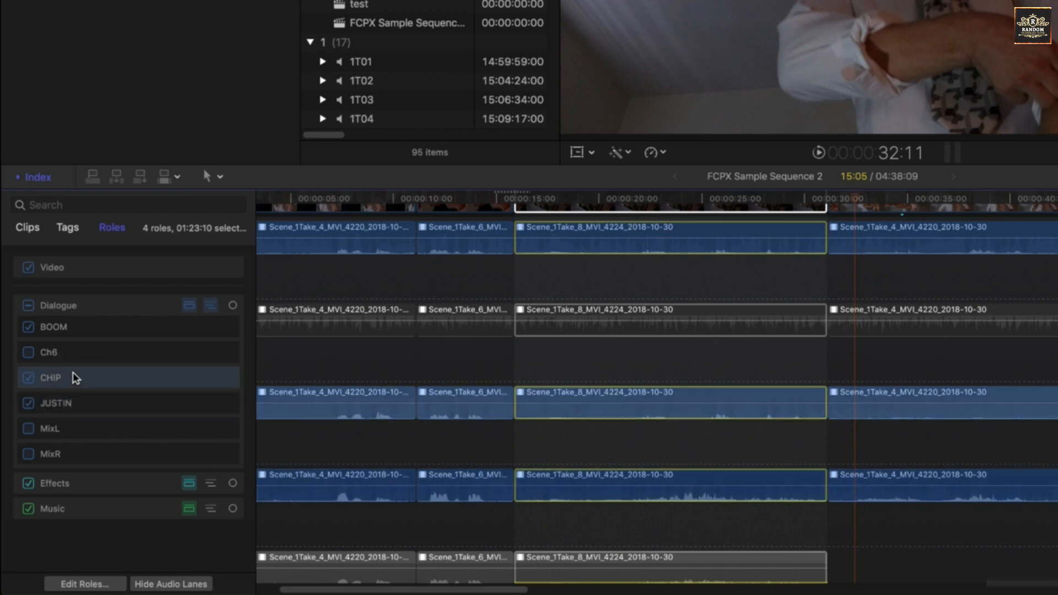
{"action": "left_click", "coordinate": [82, 322]}
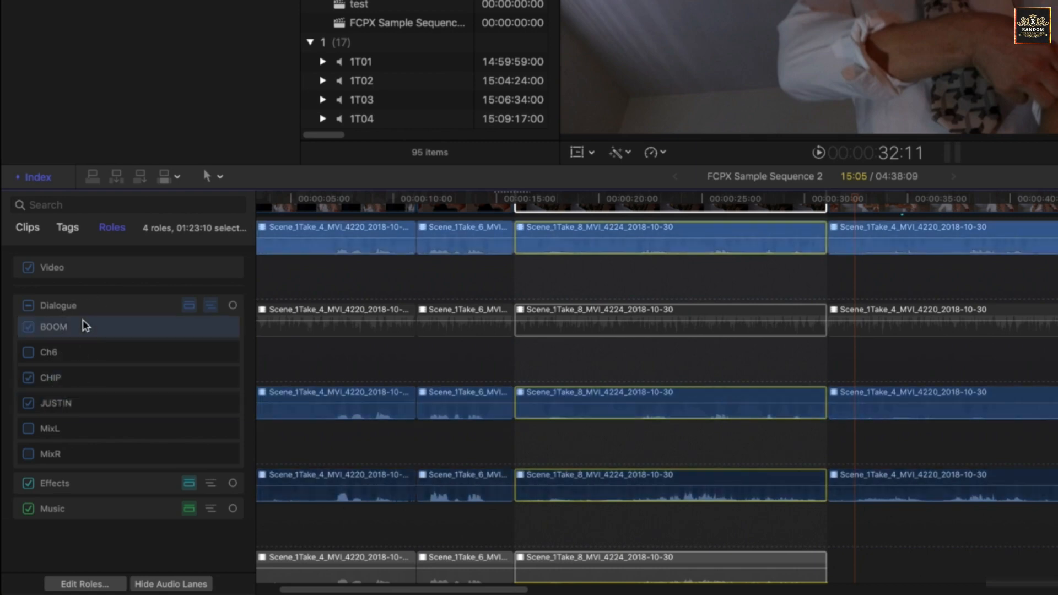
Enlarge the timeline area and select the BOOM audio component of the Scene_1Take_8_MVI_4224 clip
{"action": "left_click", "coordinate": [648, 200]}
{"action": "left_click_drag", "start_coordinate": [655, 168], "coordinate": [656, 6]}
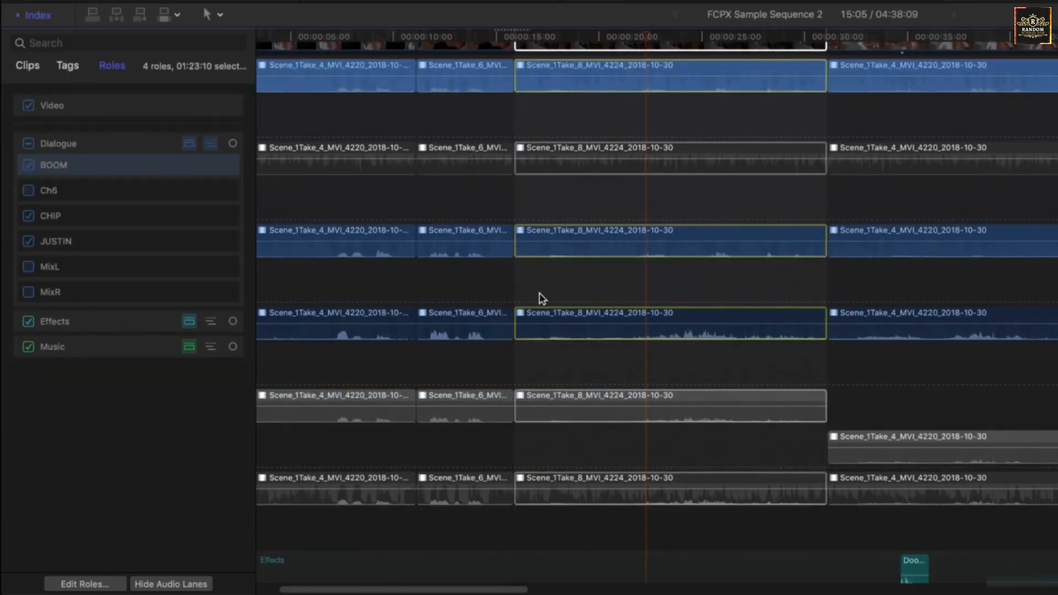
{"action": "scroll", "coordinate": [538, 293], "scroll_direction": "down", "scroll_amount": 1}
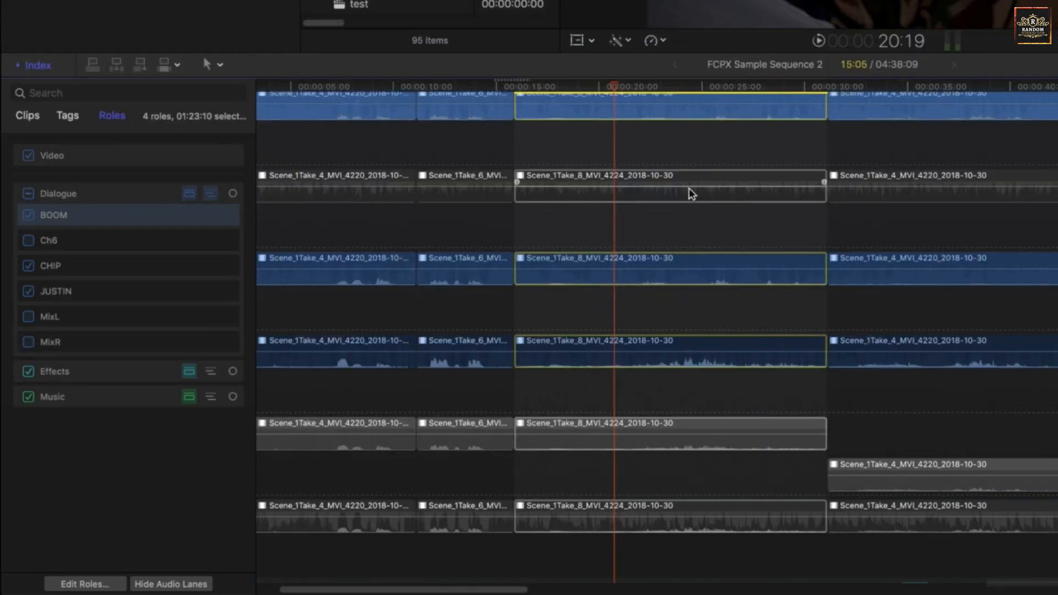
{"action": "mouse_move", "coordinate": [689, 188]}
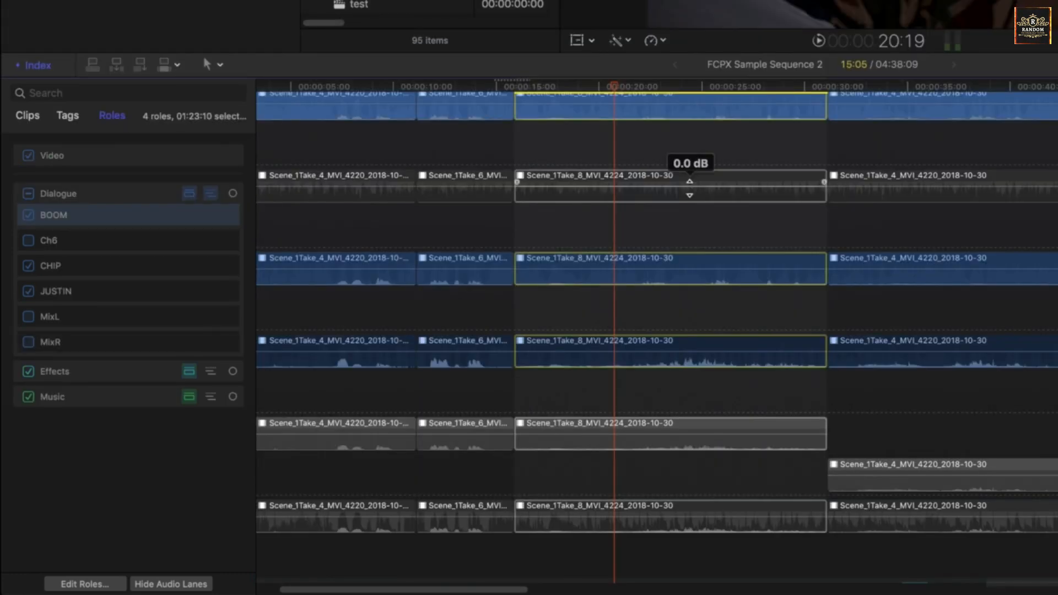
{"action": "right_click", "coordinate": [652, 131]}
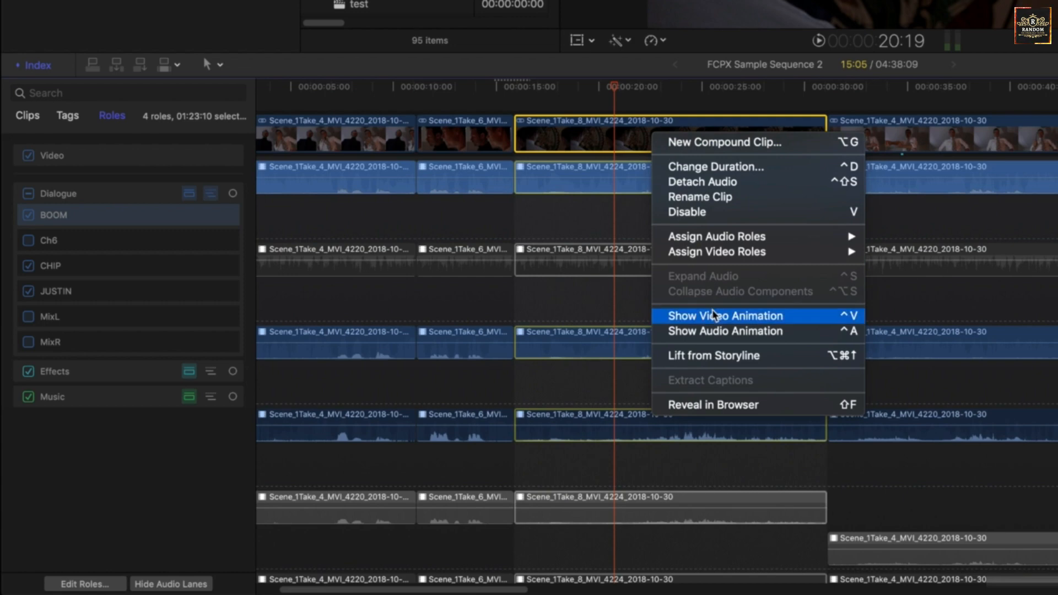
{"action": "left_click", "coordinate": [607, 136]}
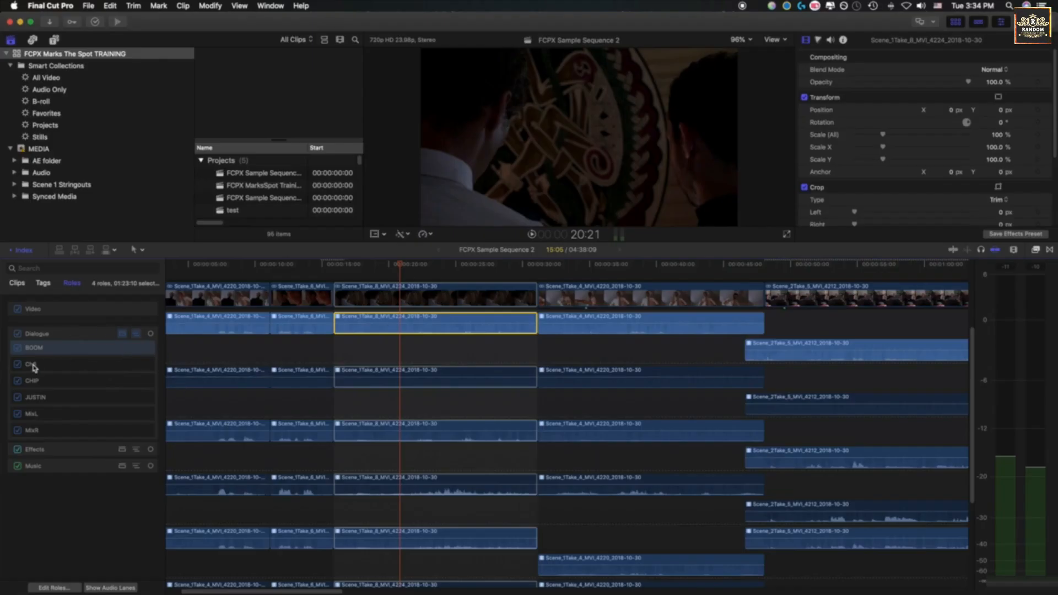
Collapse the Dialogue role's subrole lanes back into the main Dialogue lane
{"action": "left_click", "coordinate": [33, 365]}
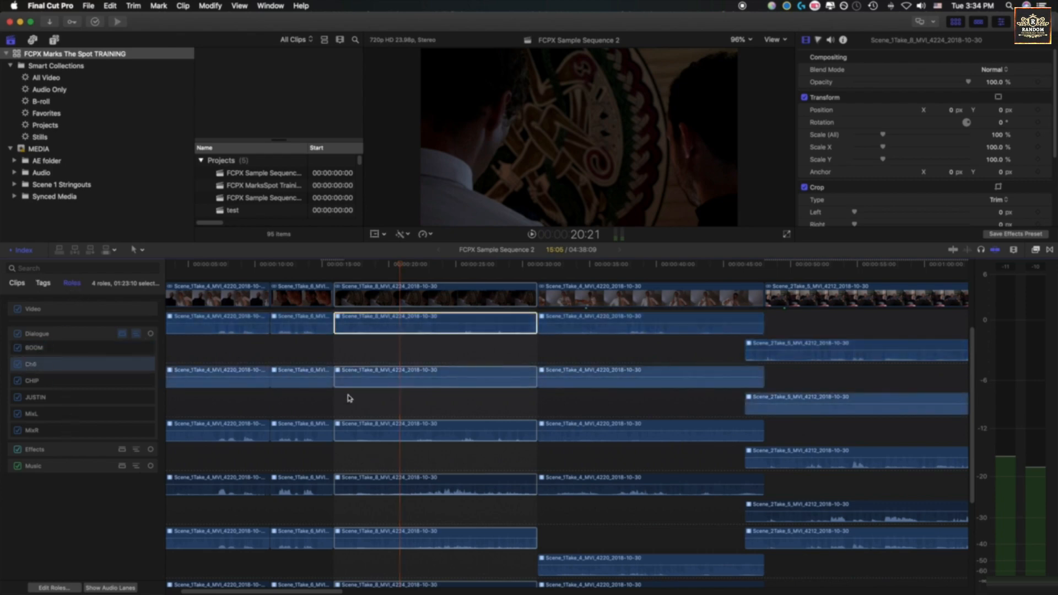
{"action": "right_click", "coordinate": [379, 379]}
{"action": "right_click", "coordinate": [379, 289]}
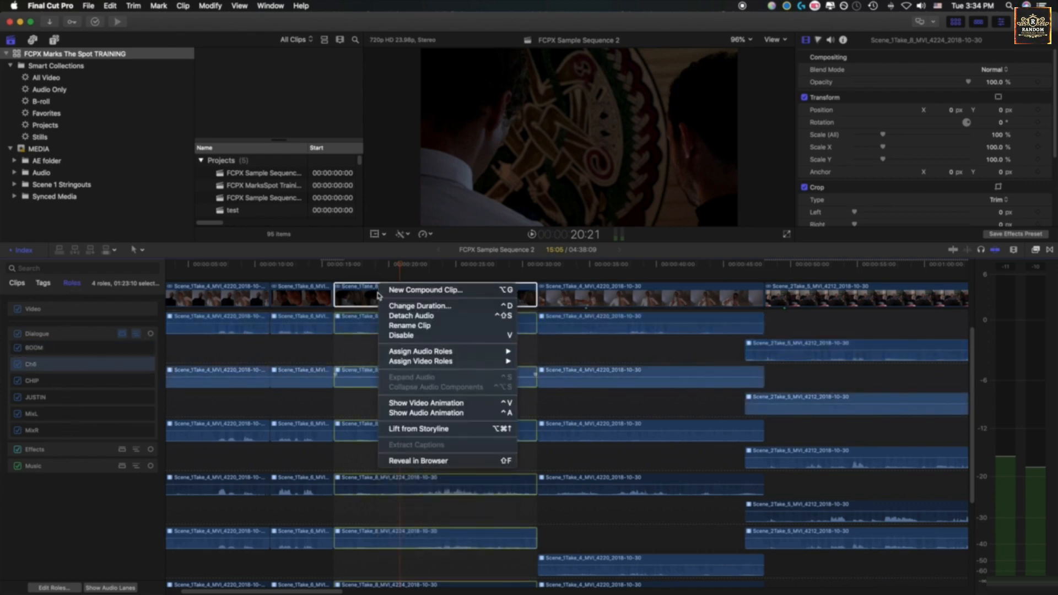
{"action": "left_click", "coordinate": [435, 390]}
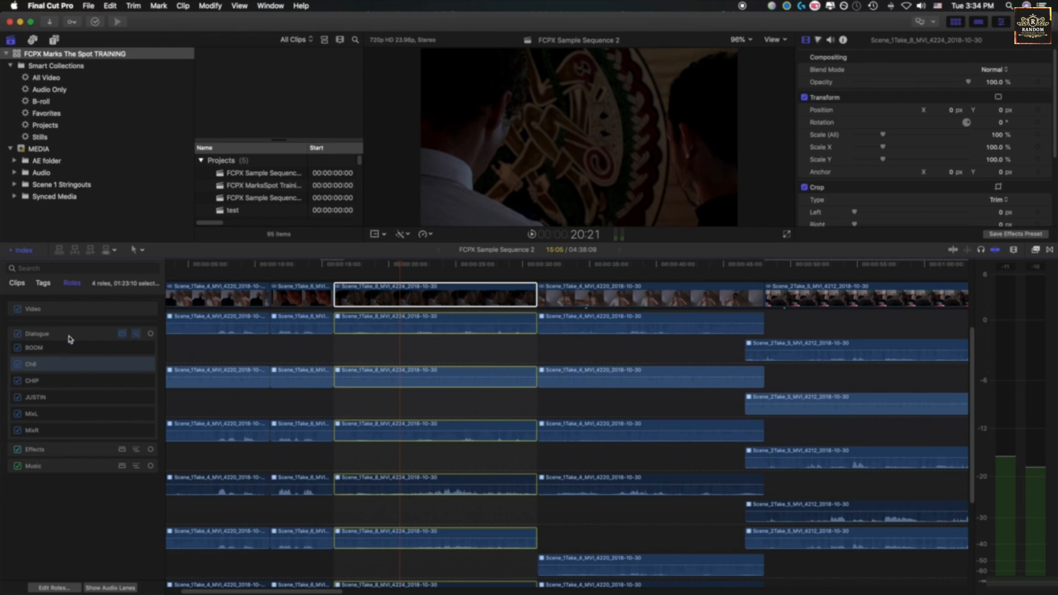
{"action": "left_click", "coordinate": [138, 333]}
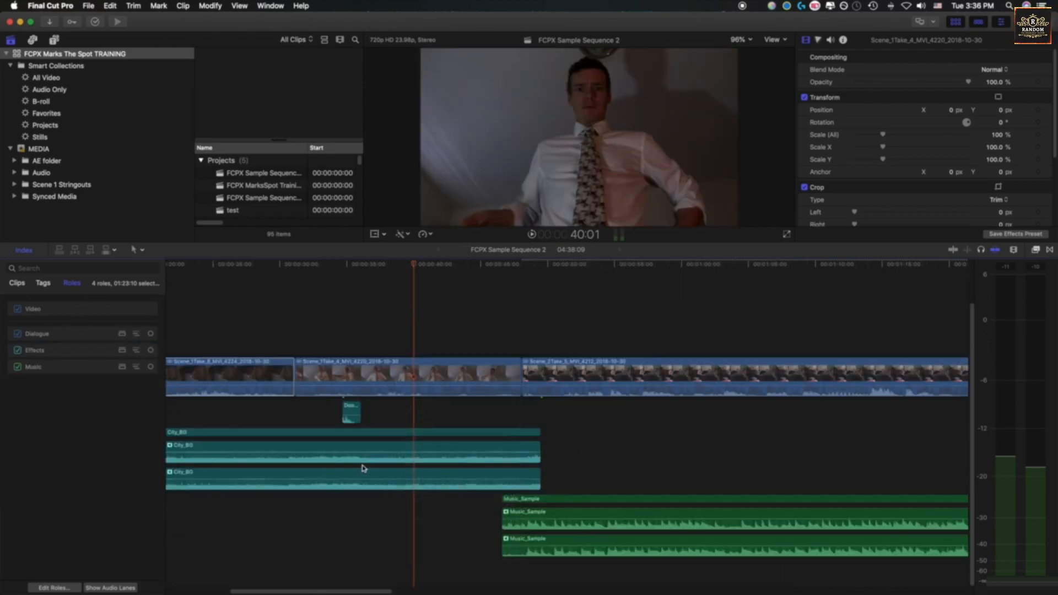
Collapse the audio components of the City_BG and Music_Sample clips
{"action": "left_click", "coordinate": [407, 455]}
{"action": "right_click", "coordinate": [407, 458]}
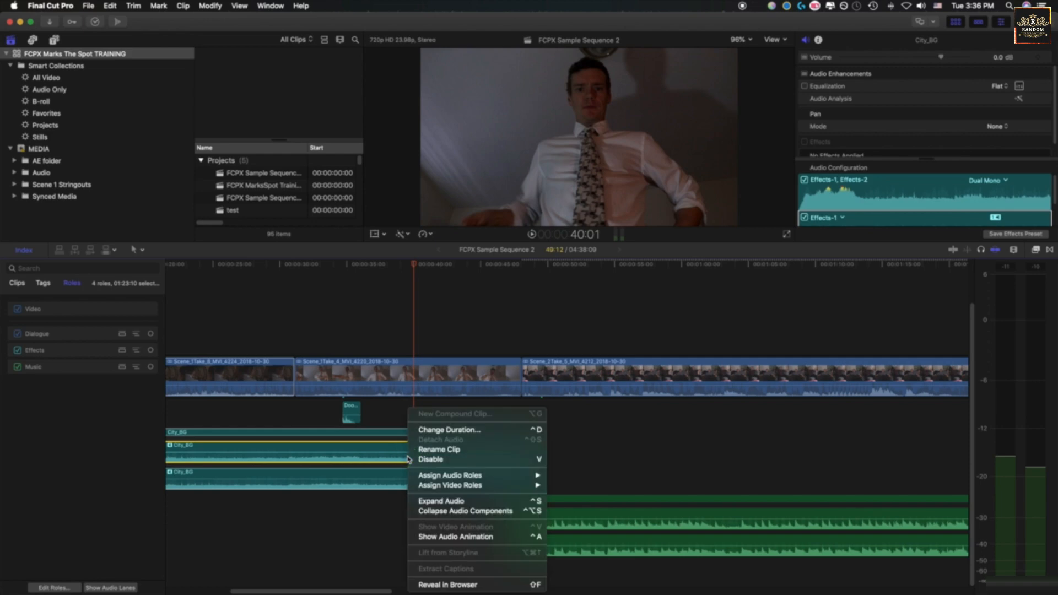
{"action": "left_click", "coordinate": [464, 509]}
{"action": "right_click", "coordinate": [573, 503]}
{"action": "left_click", "coordinate": [617, 512]}
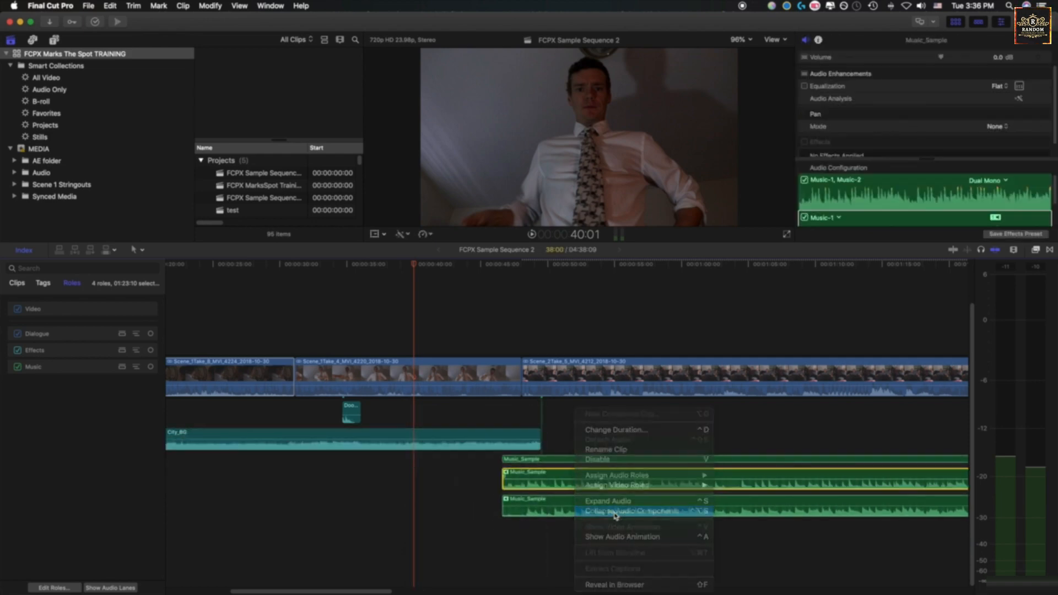
Select the Scene_1Take_4_MVI_4220 clip and examine its cut with Scene_2Take_5_MVI_4212 up close
{"action": "left_click", "coordinate": [472, 325]}
{"action": "key", "text": "super+4"}
{"action": "key", "text": "shift+z"}
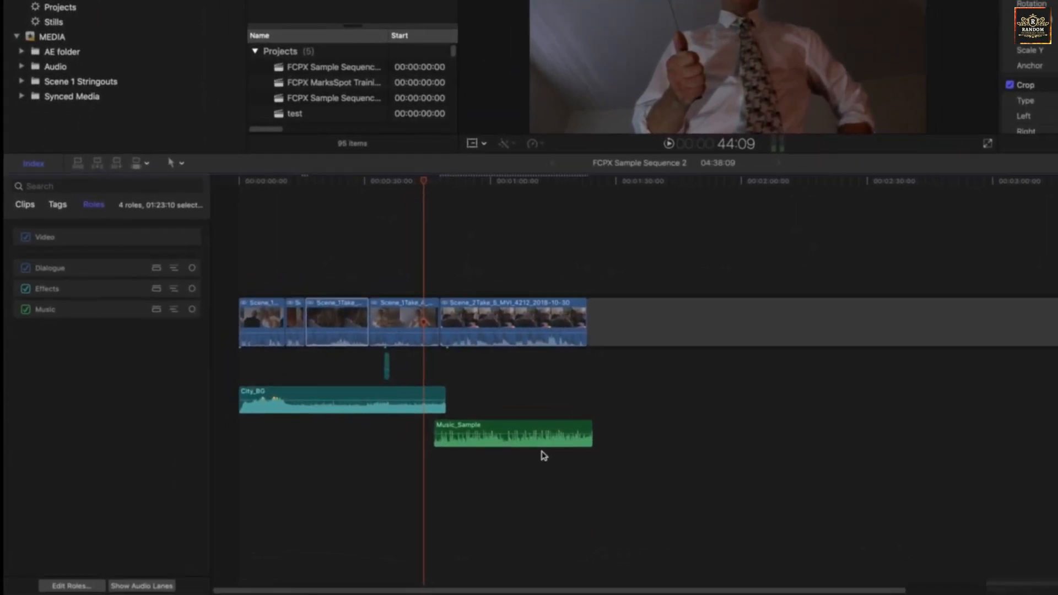
{"action": "left_click", "coordinate": [403, 309]}
{"action": "key", "text": "super+equal"}
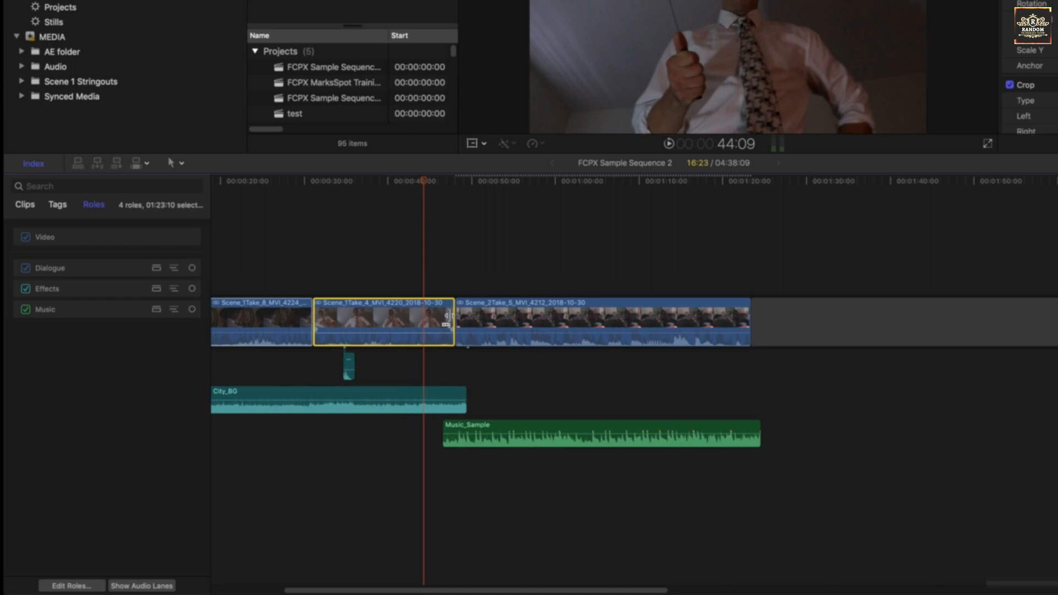
{"action": "key", "text": "super+equal"}
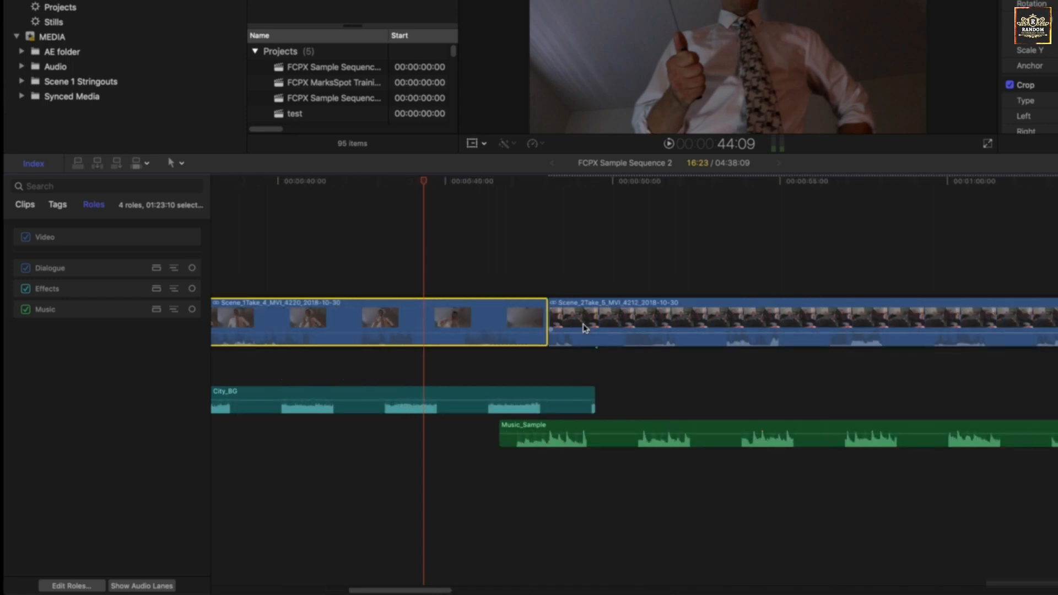
{"action": "left_click", "coordinate": [544, 315]}
{"action": "left_click_drag", "start_coordinate": [544, 314], "coordinate": [554, 345]}
Try detaching the Scene_1Take_4_MVI_4220 clip's audio and extending its end past the cut, and undo both edits
{"action": "left_click", "coordinate": [503, 323]}
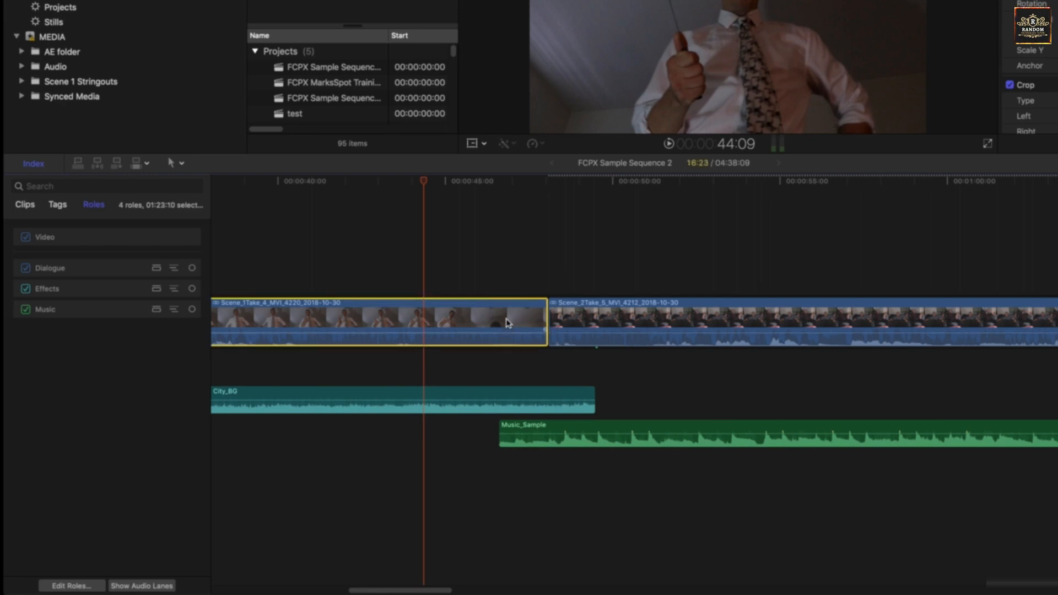
{"action": "right_click", "coordinate": [508, 318]}
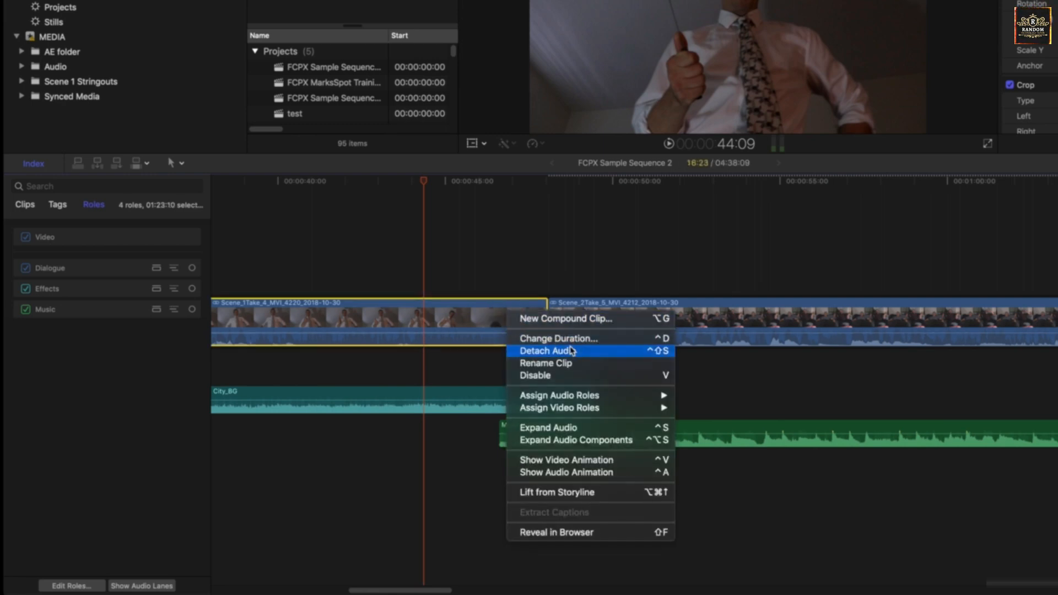
{"action": "left_click", "coordinate": [551, 351]}
{"action": "left_click_drag", "start_coordinate": [546, 365], "coordinate": [560, 364]}
{"action": "key", "text": "super+z"}
{"action": "key", "text": "super+z"}
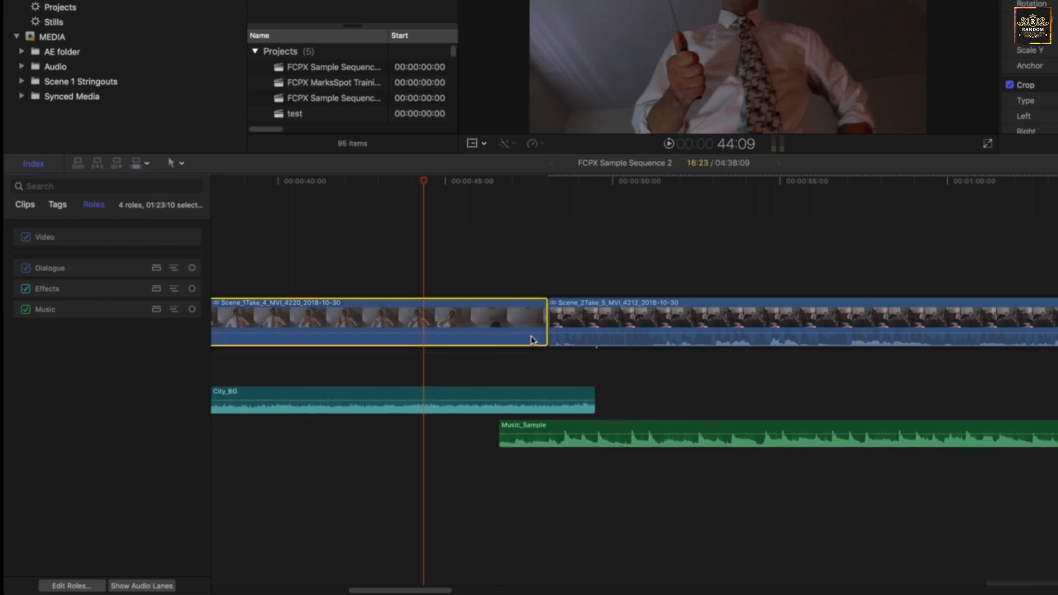
Expand the audio of the Scene_1Take_4_MVI_4220 clip and collapse it again
{"action": "right_click", "coordinate": [520, 320]}
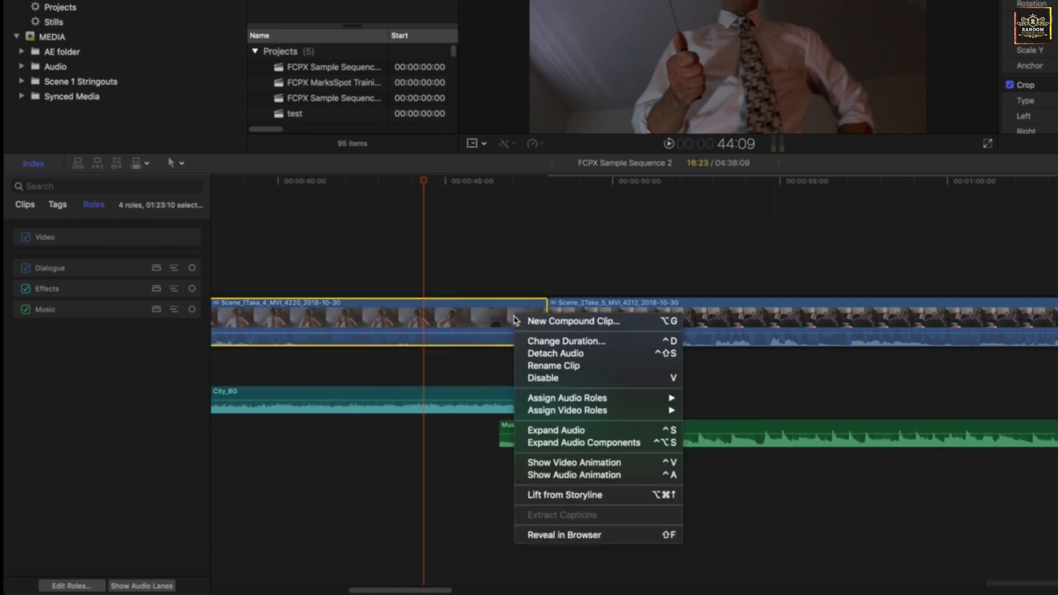
{"action": "left_click", "coordinate": [581, 433]}
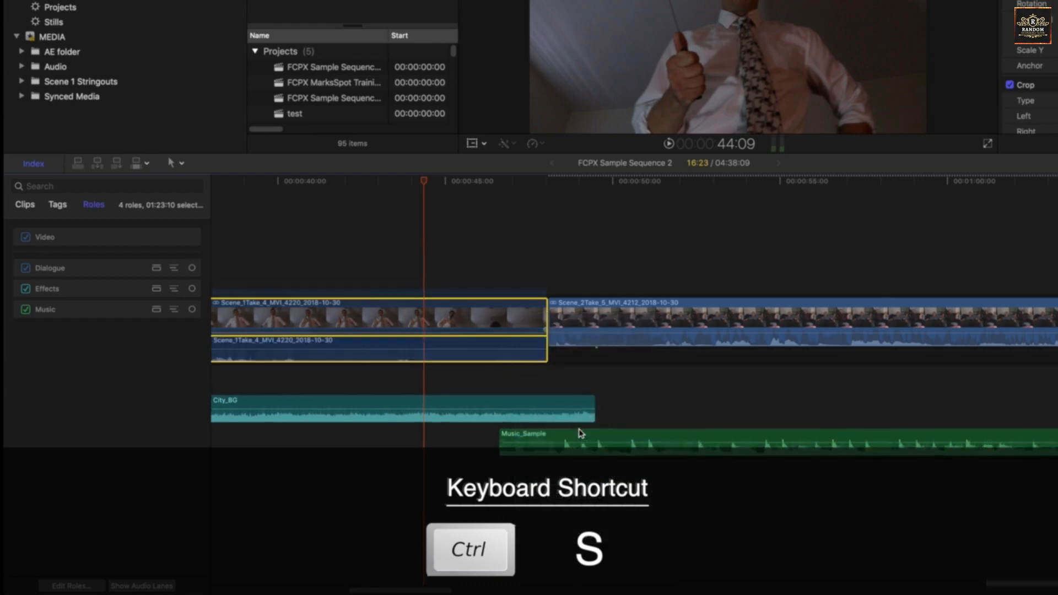
{"action": "mouse_move", "coordinate": [545, 357]}
{"action": "left_mouse_down"}
{"action": "mouse_move", "coordinate": [638, 364]}
{"action": "mouse_move", "coordinate": [484, 358]}
{"action": "mouse_move", "coordinate": [619, 362]}
{"action": "mouse_move", "coordinate": [546, 361]}
{"action": "left_mouse_up"}
{"action": "right_click", "coordinate": [541, 359]}
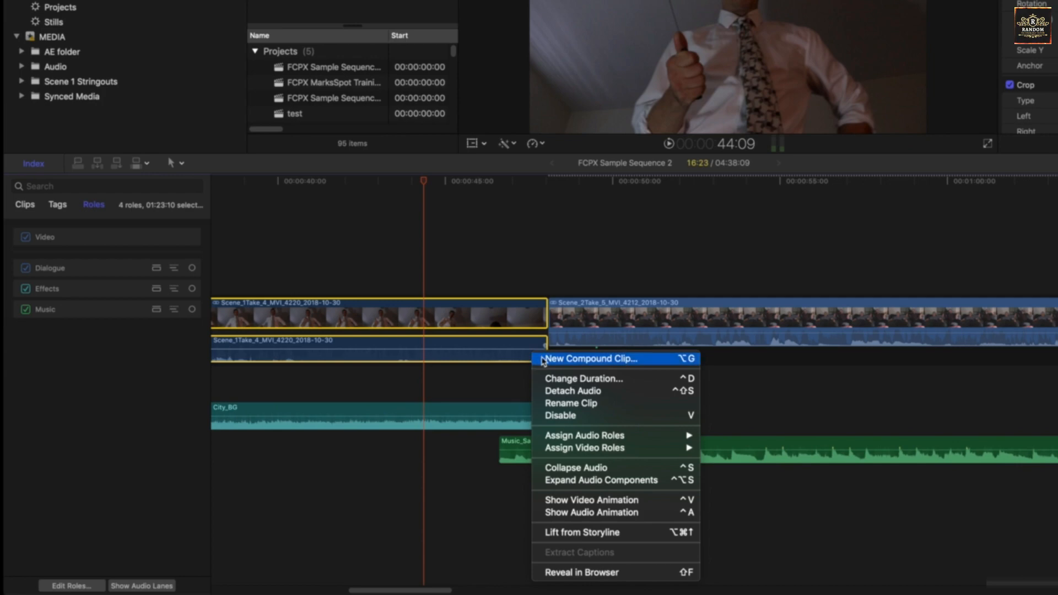
{"action": "left_click", "coordinate": [554, 467]}
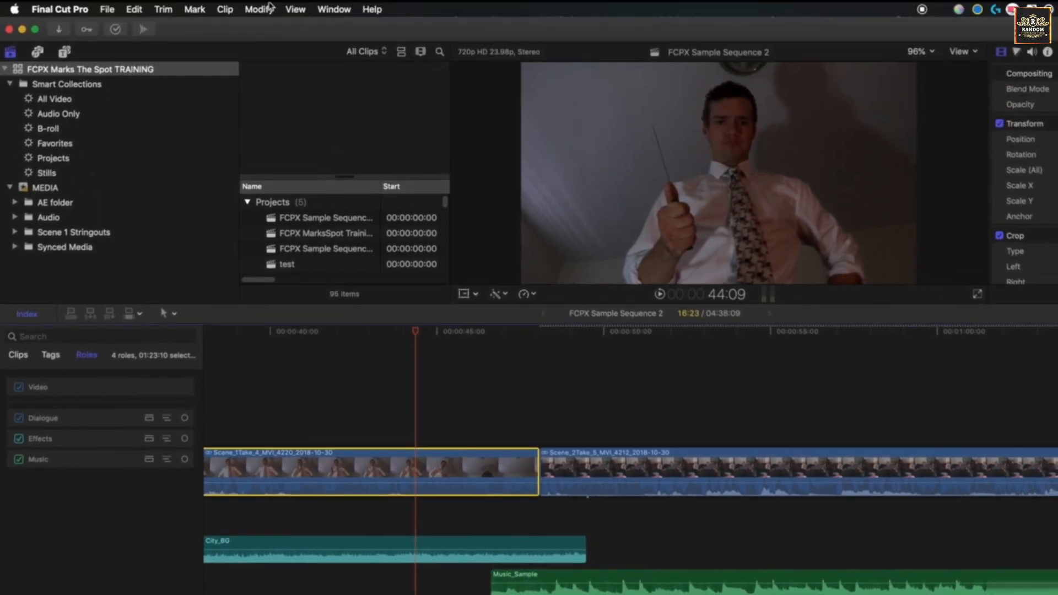
Show the audio lanes for the whole timeline and select the end edge of Scene_1Take_4_MVI_4220's audio
{"action": "left_click", "coordinate": [296, 9]}
{"action": "left_click", "coordinate": [353, 149]}
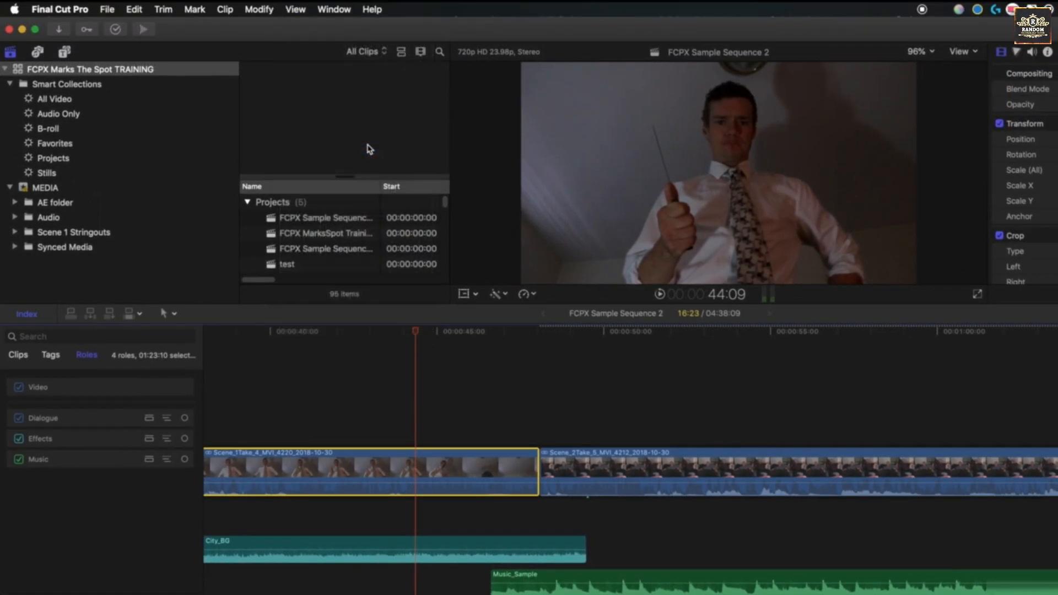
{"action": "left_click_drag", "start_coordinate": [493, 499], "coordinate": [539, 505]}
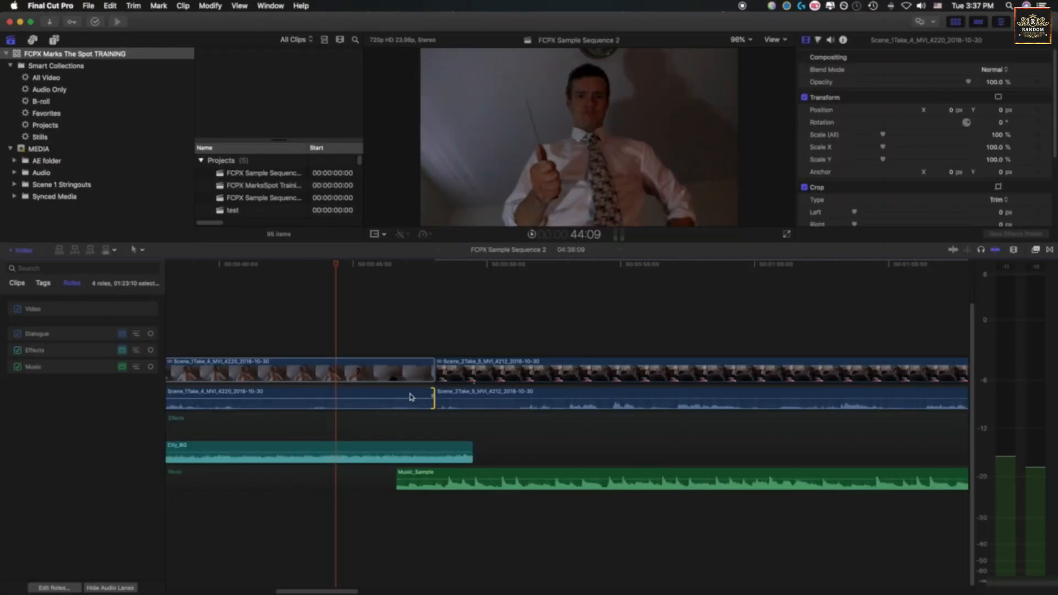
Expand the Scene_1Take_4_MVI_4220 clip into its individual audio components within the Dialogue lane
{"action": "left_click", "coordinate": [411, 396]}
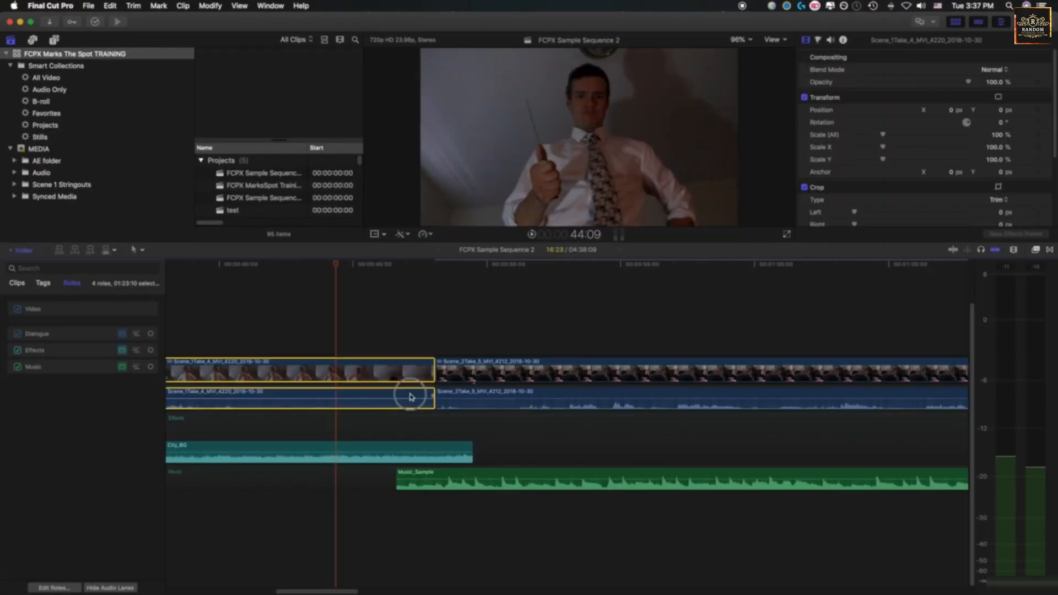
{"action": "scroll", "coordinate": [401, 398], "scroll_direction": "left", "scroll_amount": 8}
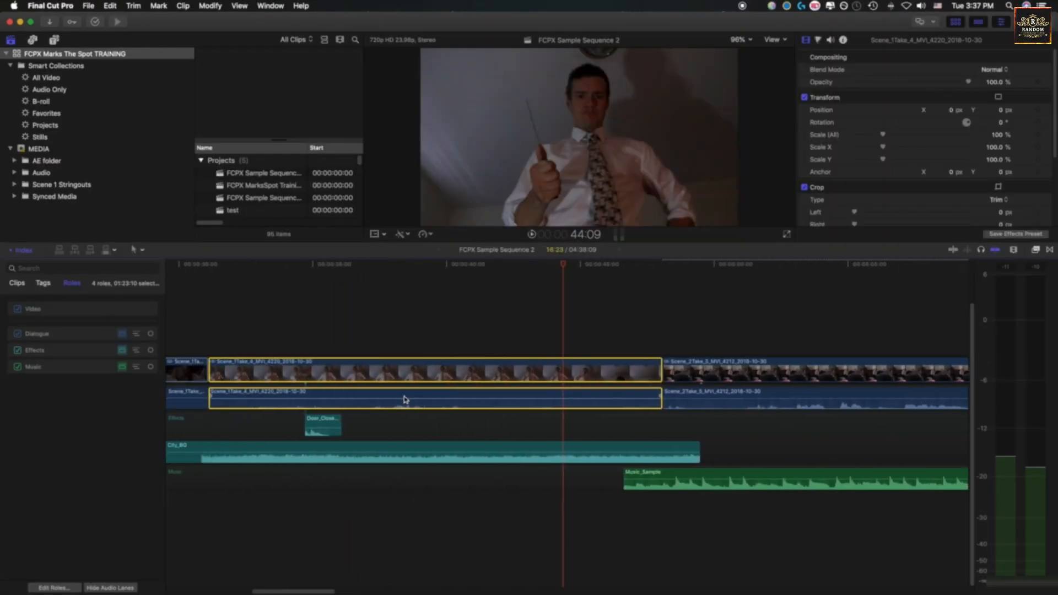
{"action": "right_click", "coordinate": [408, 401]}
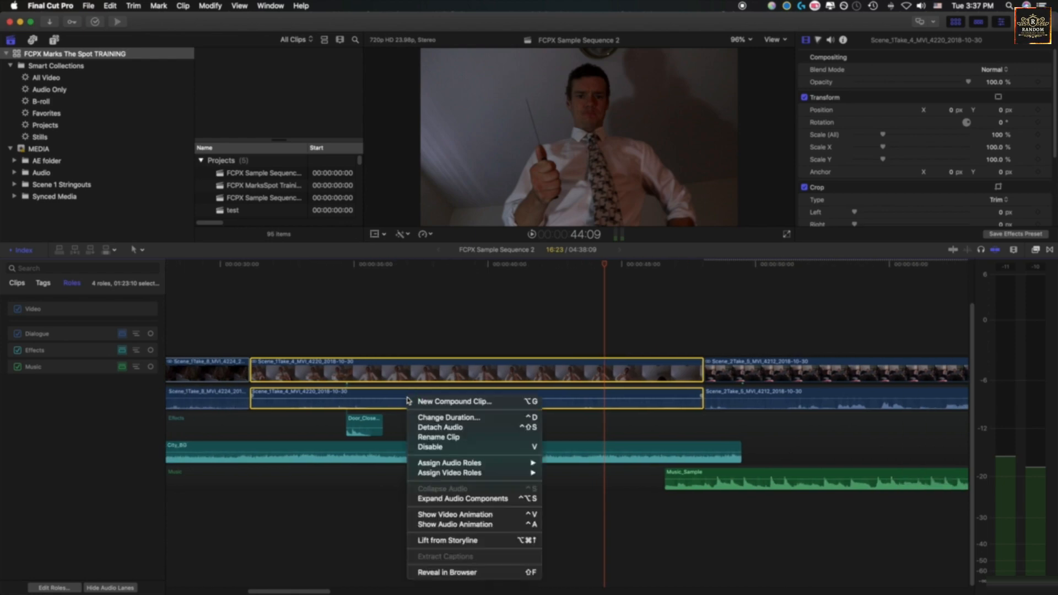
{"action": "left_click", "coordinate": [469, 499]}
{"action": "scroll", "coordinate": [467, 445], "scroll_direction": "down", "scroll_amount": 2}
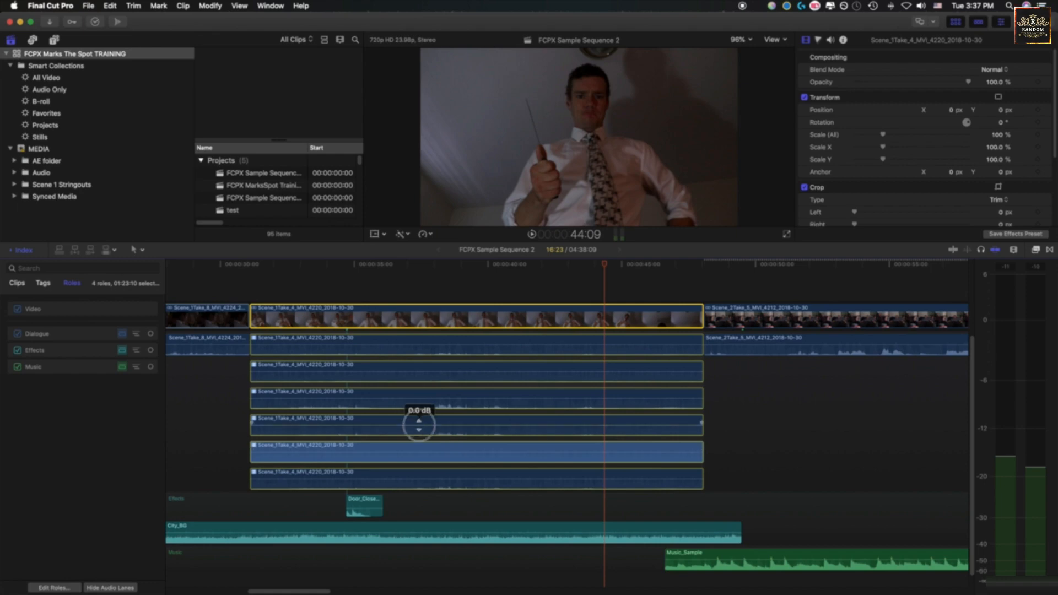
Select the clip's fourth audio component and enlarge the Audio Configuration section of the audio inspector to list its channels
{"action": "left_click", "coordinate": [449, 424]}
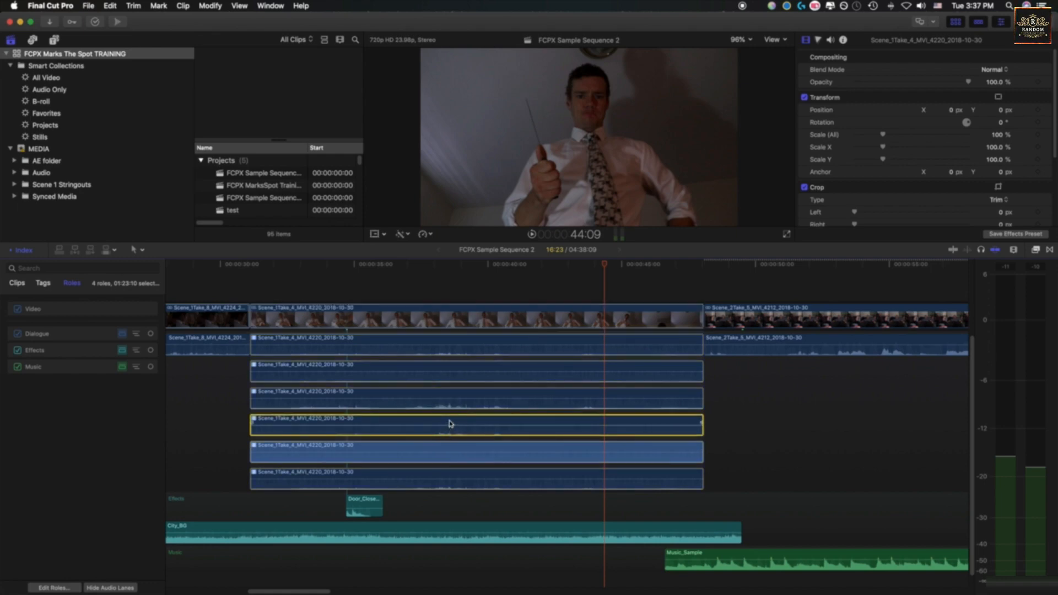
{"action": "left_click", "coordinate": [830, 40]}
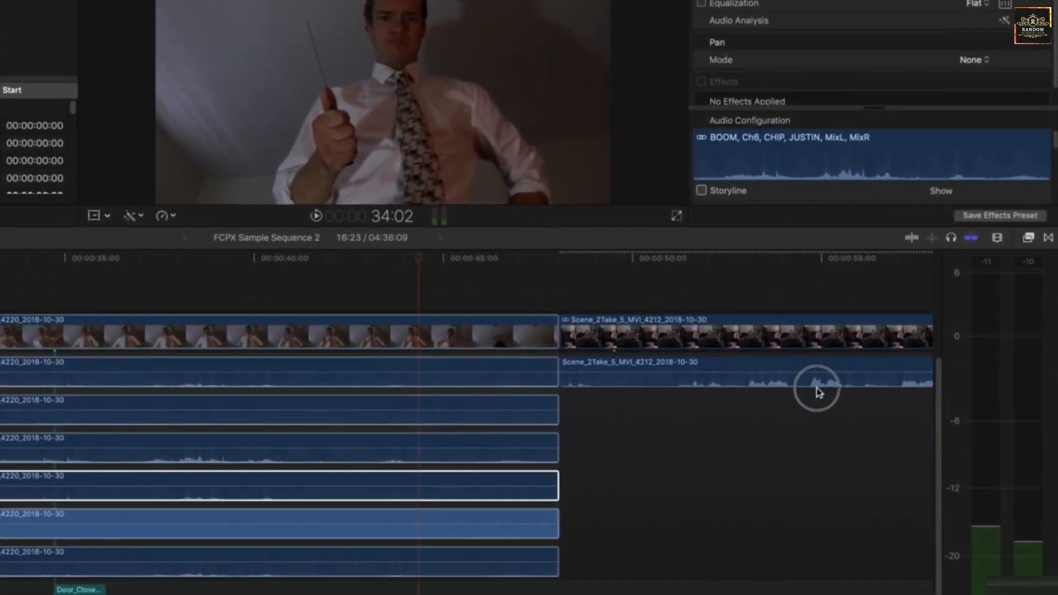
{"action": "left_click_drag", "start_coordinate": [818, 239], "coordinate": [819, 425]}
{"action": "left_click_drag", "start_coordinate": [870, 222], "coordinate": [863, 107]}
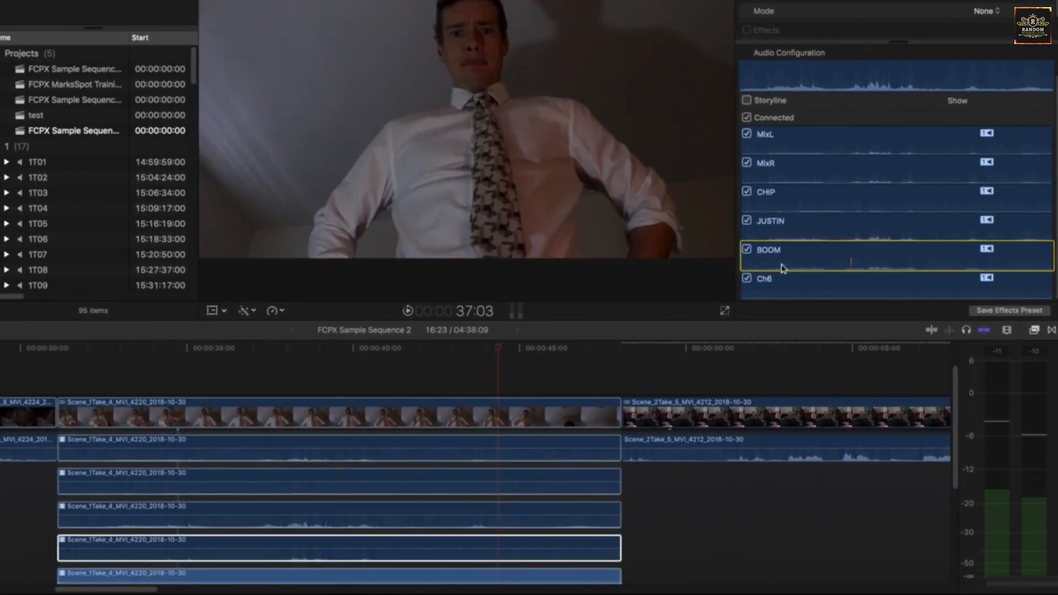
Toggle the BOOM channel of the clip off and on in the audio configuration, leaving it disabled
{"action": "left_click", "coordinate": [748, 251]}
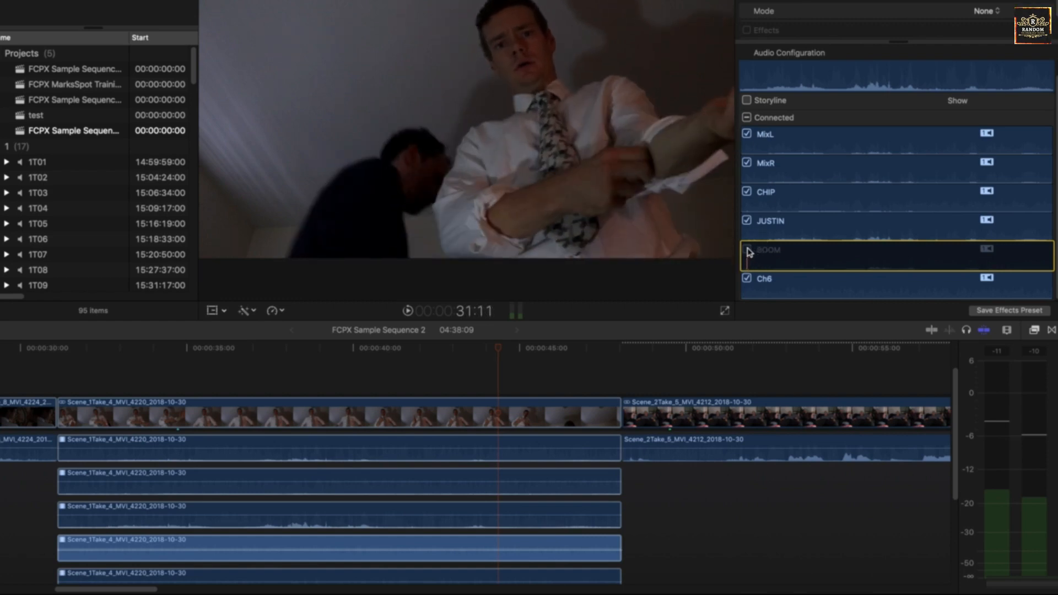
{"action": "left_click", "coordinate": [748, 250]}
{"action": "left_click", "coordinate": [748, 251]}
{"action": "left_click", "coordinate": [748, 251]}
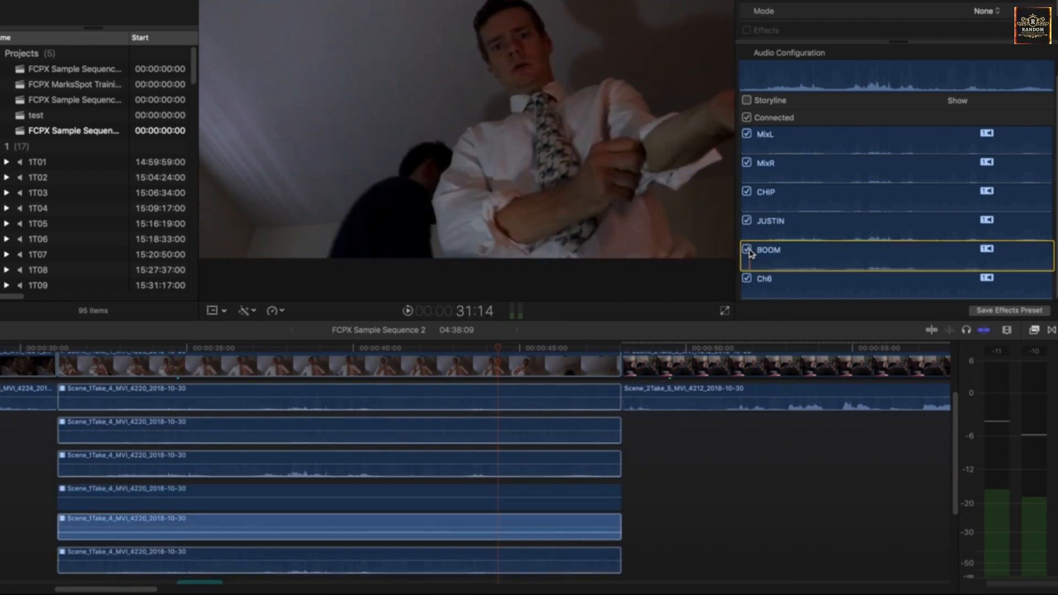
{"action": "left_click", "coordinate": [748, 250]}
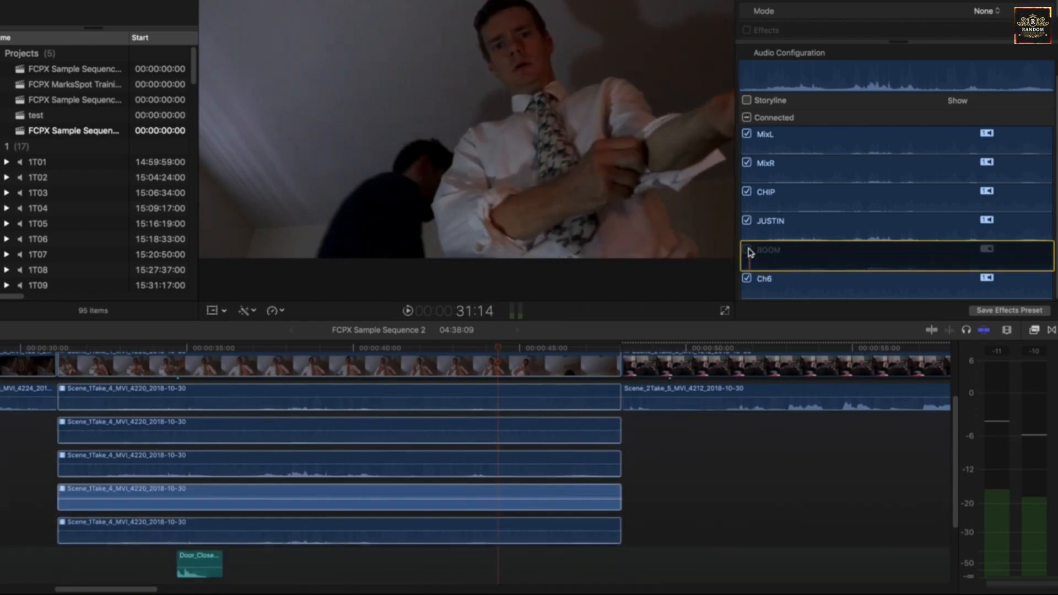